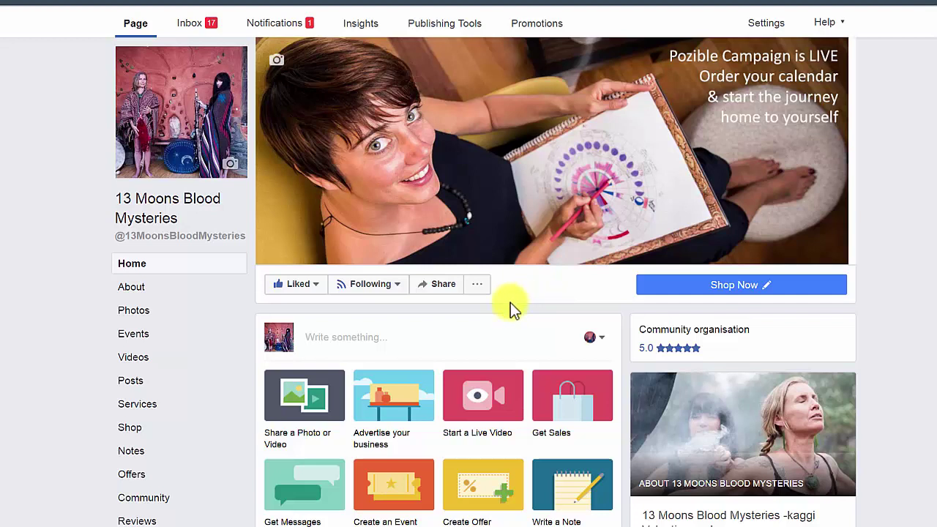
Open the Page's Videos, scroll through the All Videos grid, and go to the full video library.
left_click(139, 361)
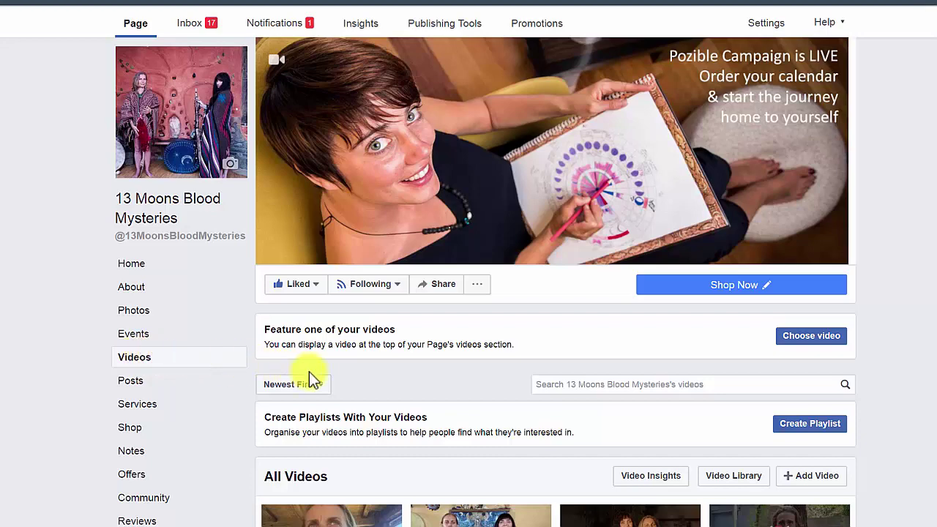
scroll(336, 380, "down", 5)
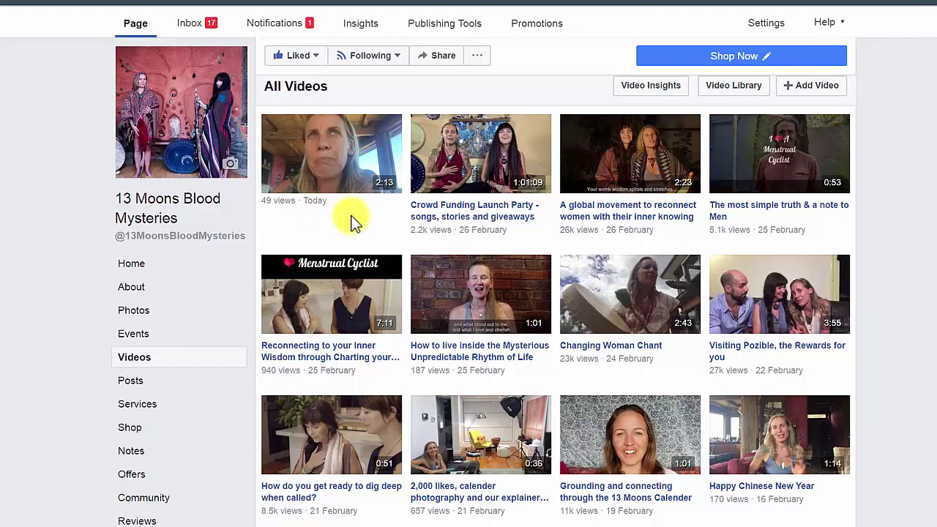
scroll(353, 221, "up", 1)
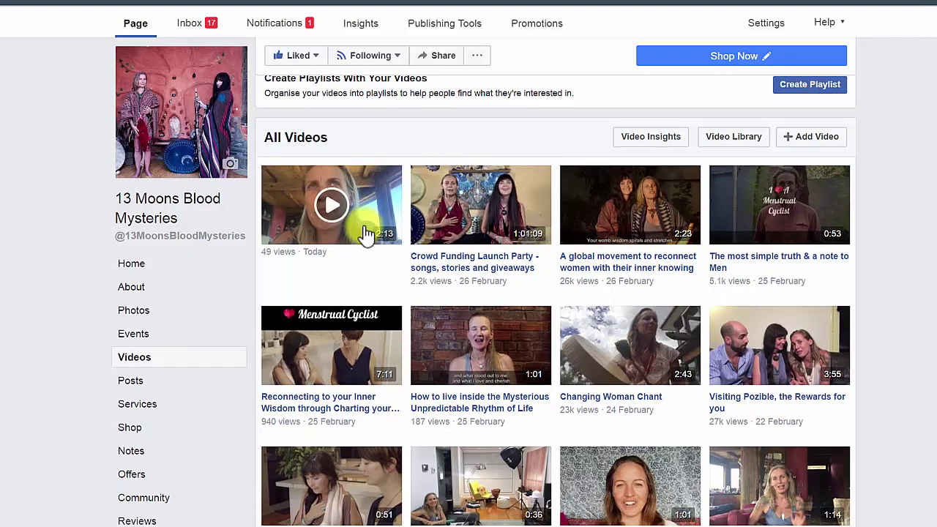
scroll(366, 234, "up", 2)
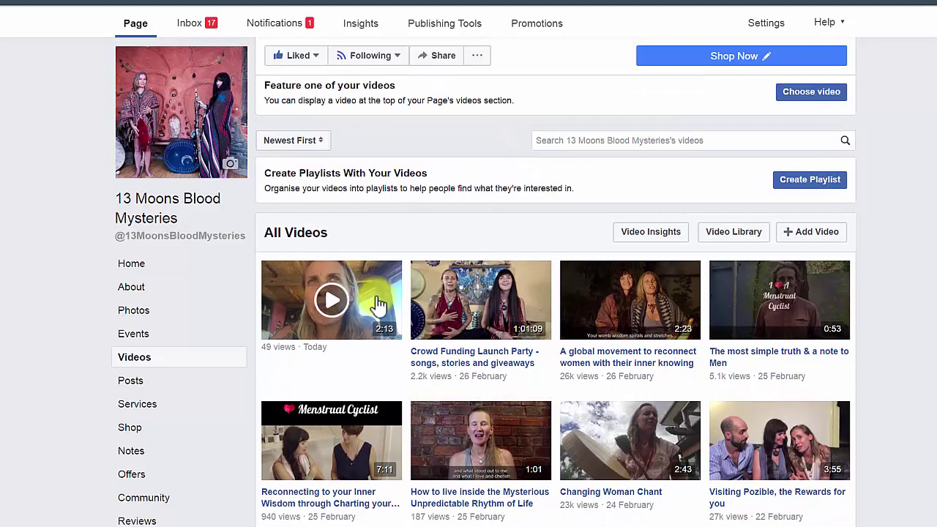
left_click(736, 233)
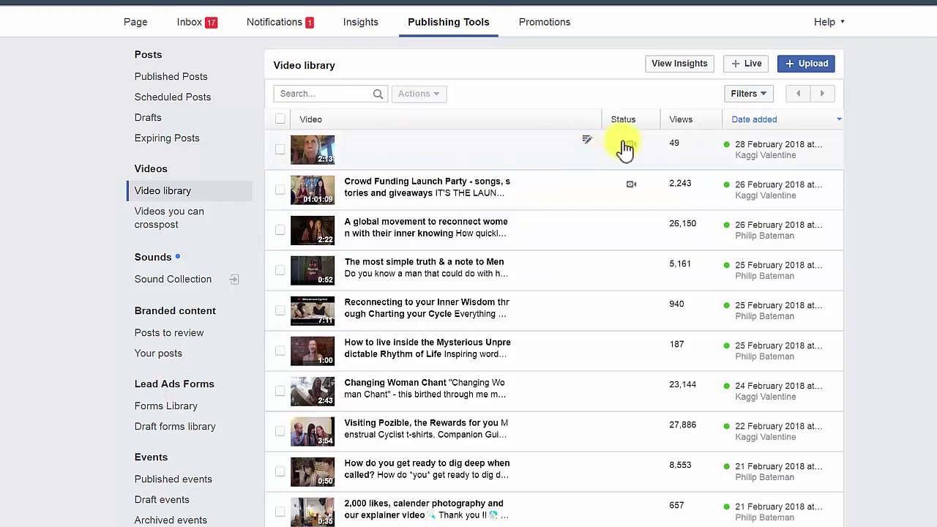
Open Edit video for the newest, untitled 2:13 clip.
left_click(585, 143)
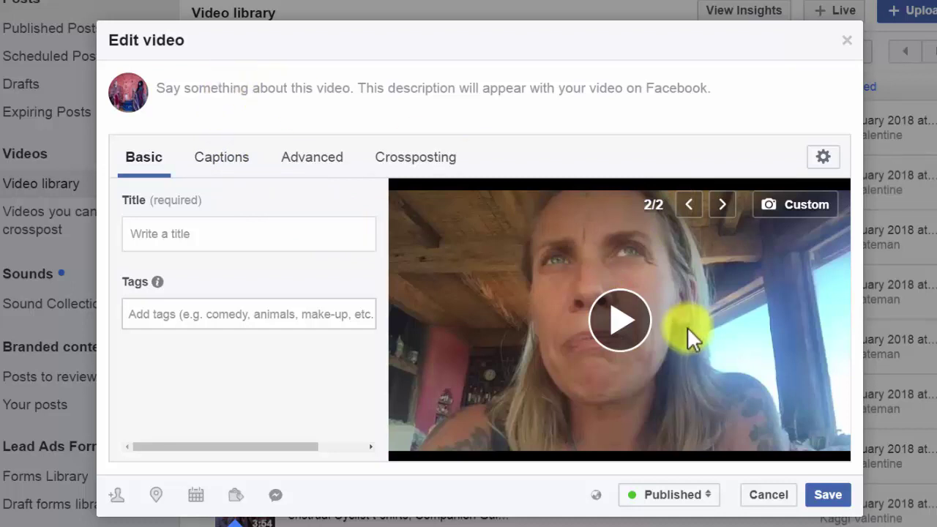
Preview the clip and title it 'Understanding the Complete Woman'.
left_click(626, 333)
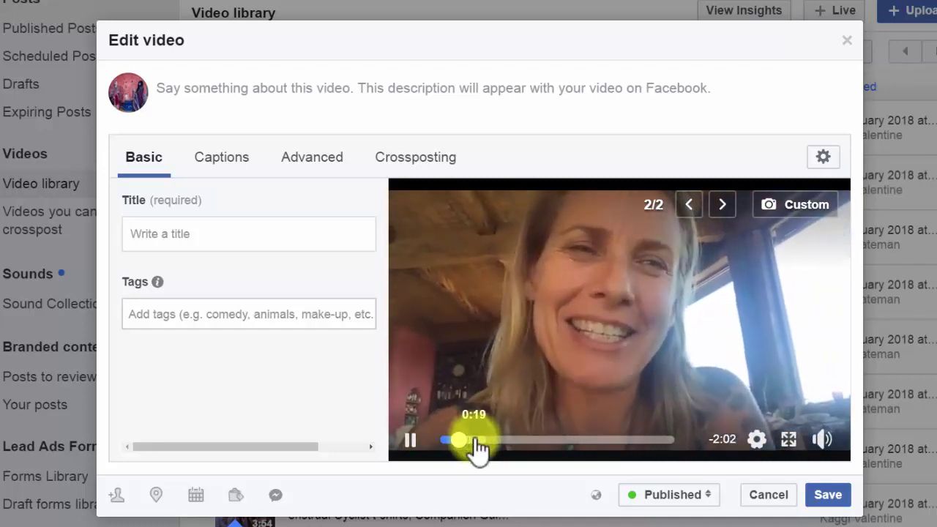
left_click(475, 441)
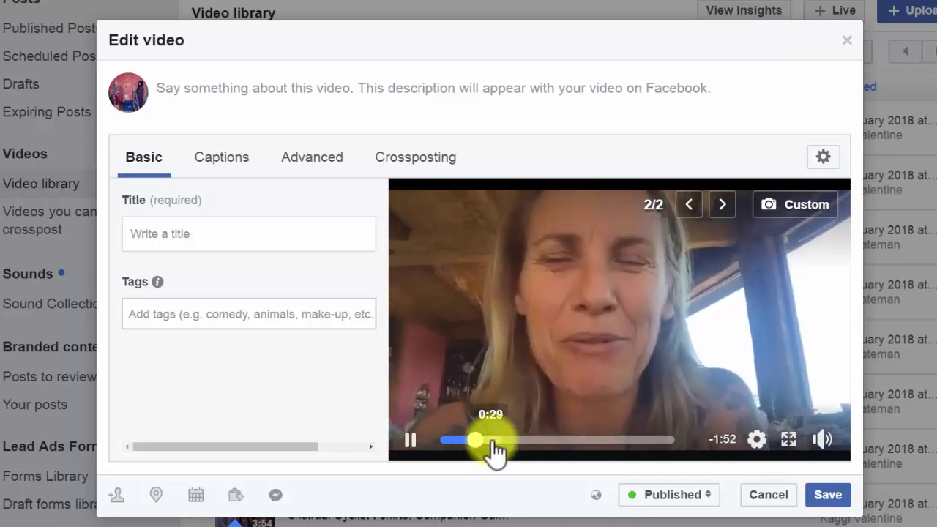
left_click(411, 440)
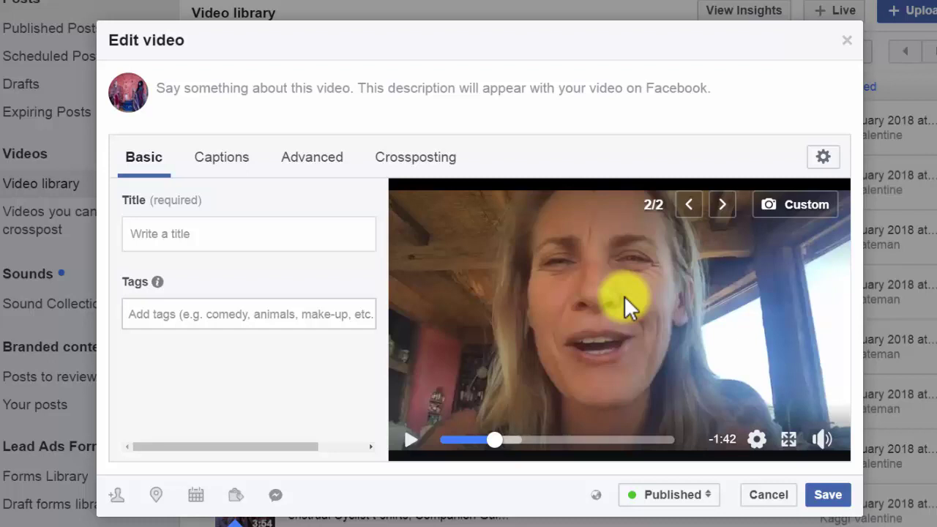
left_click(275, 233)
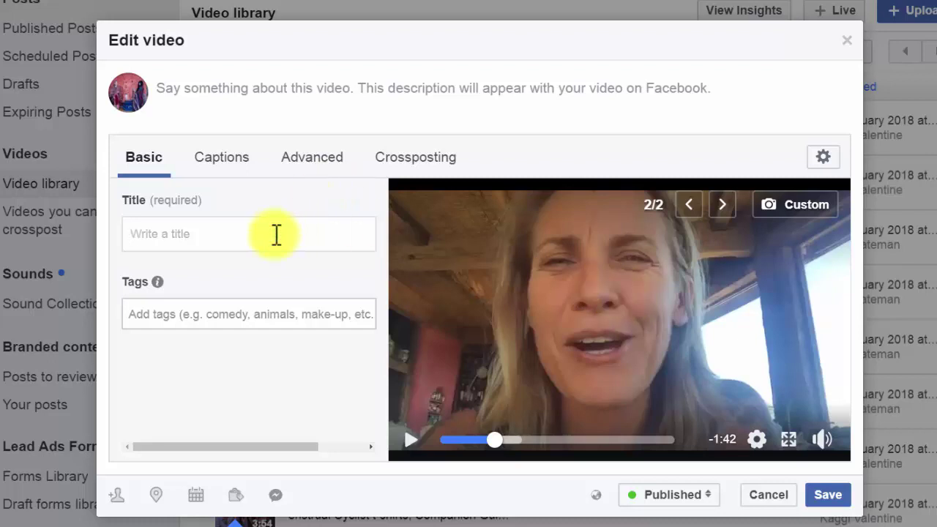
type("U")
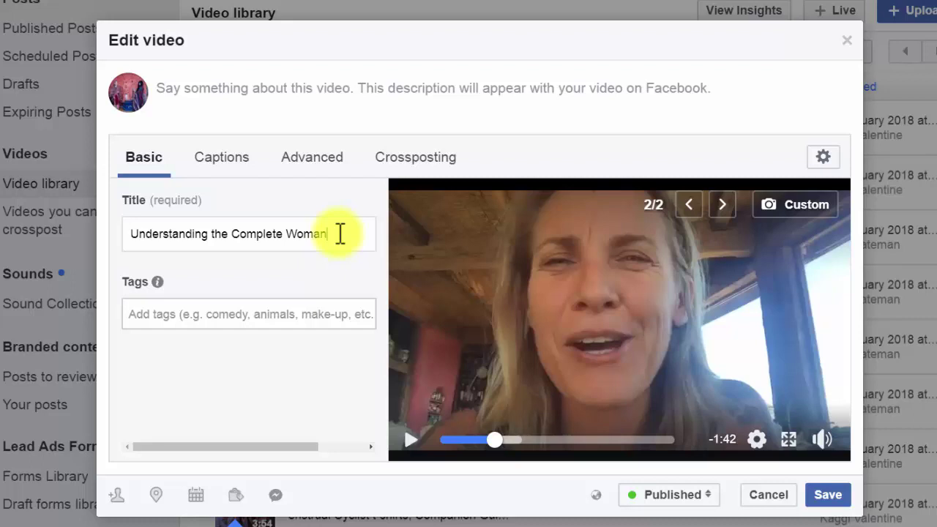
left_click(341, 233)
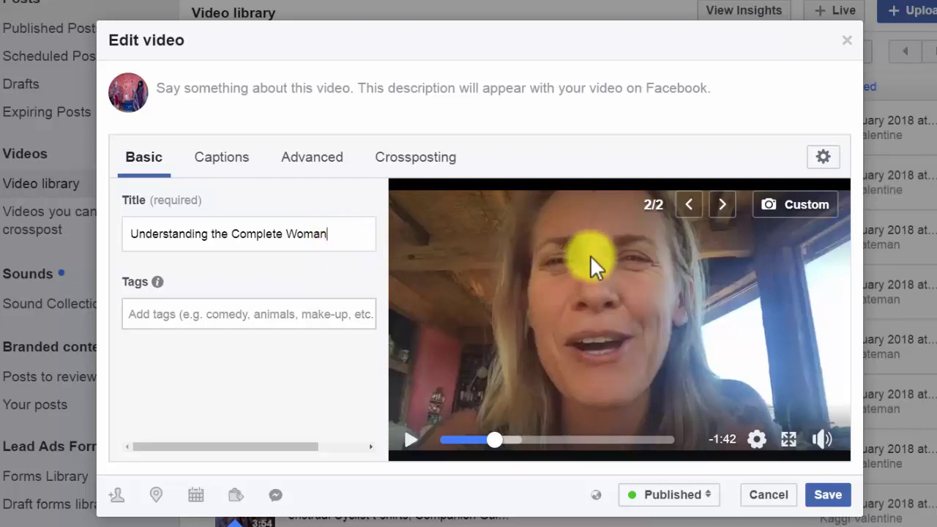
Choose thumbnail frame 1 of 2.
left_click(689, 206)
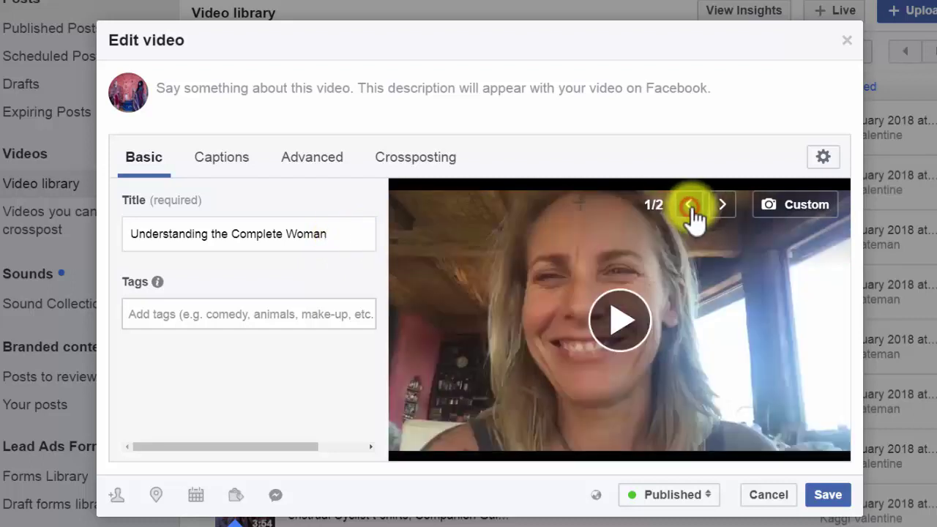
left_click(718, 208)
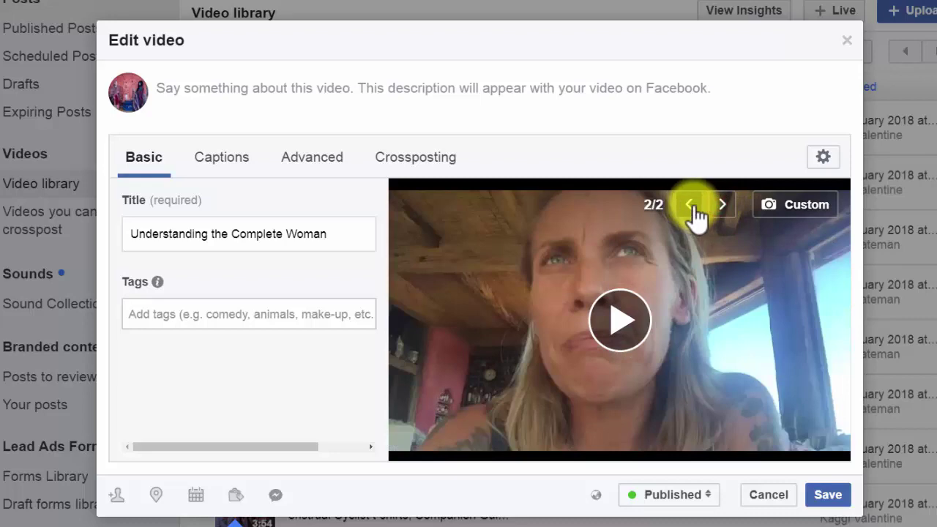
left_click(690, 206)
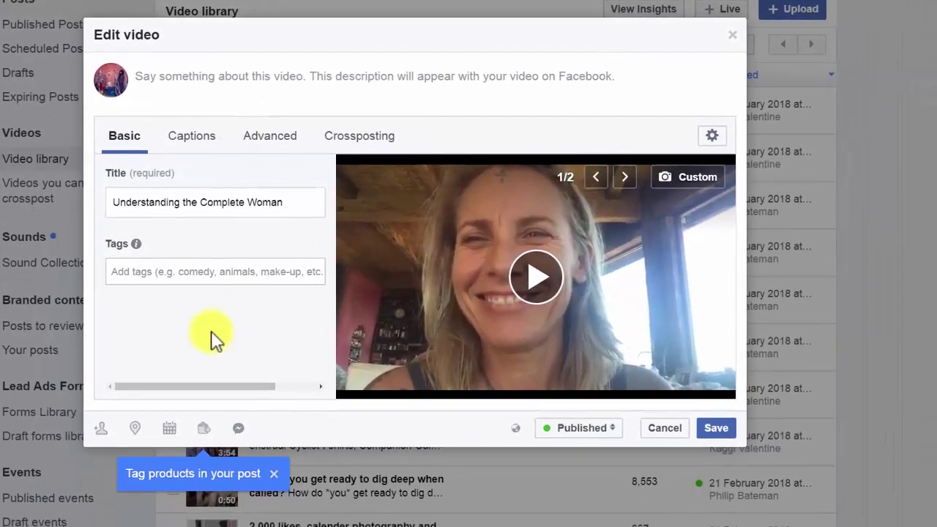
Tag the person featured in the video, picked from the suggestions.
left_click(101, 428)
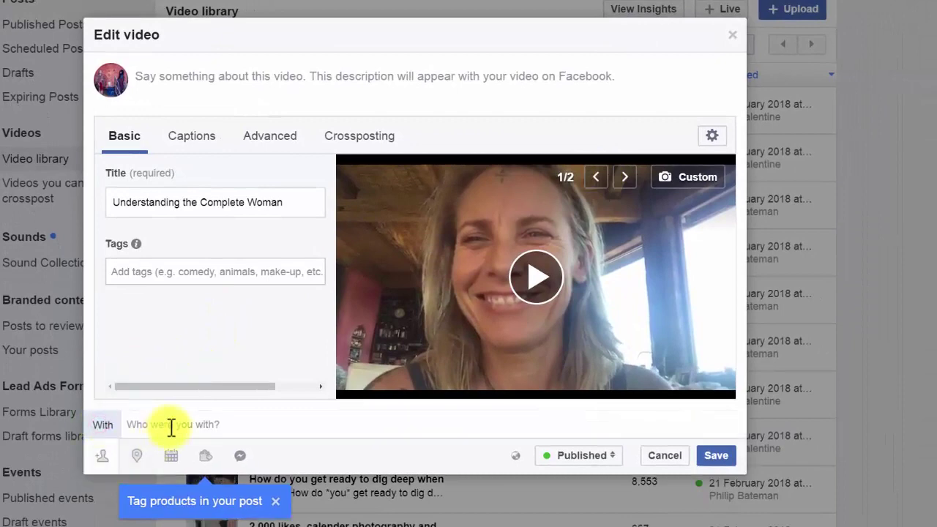
type("kaggi")
left_click(168, 489)
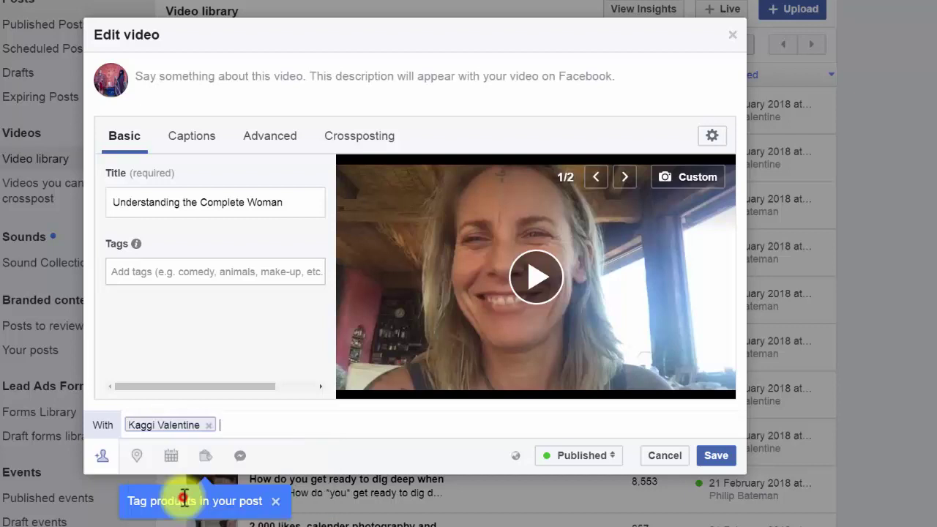
Write the description 'Have you got 120 seconds to learn about the Complete Woman?'.
left_click(244, 85)
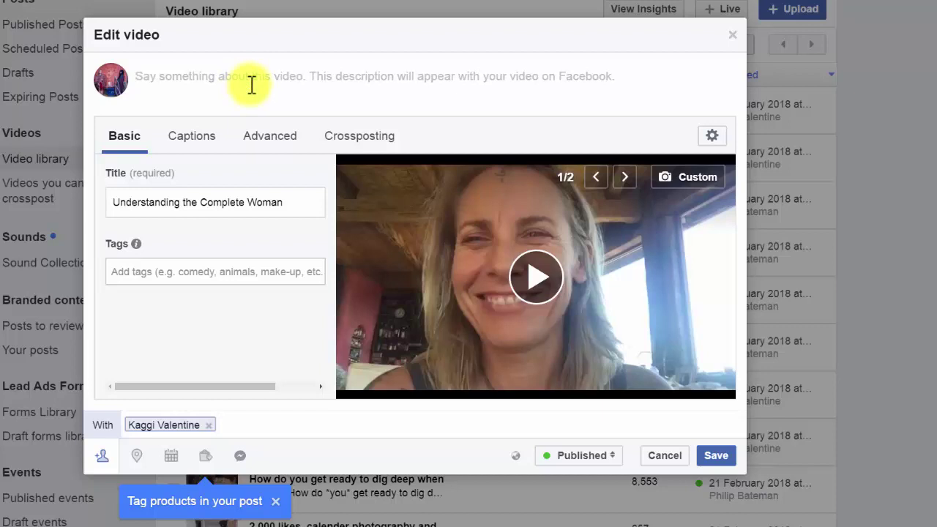
type("Give us 120 seconds to")
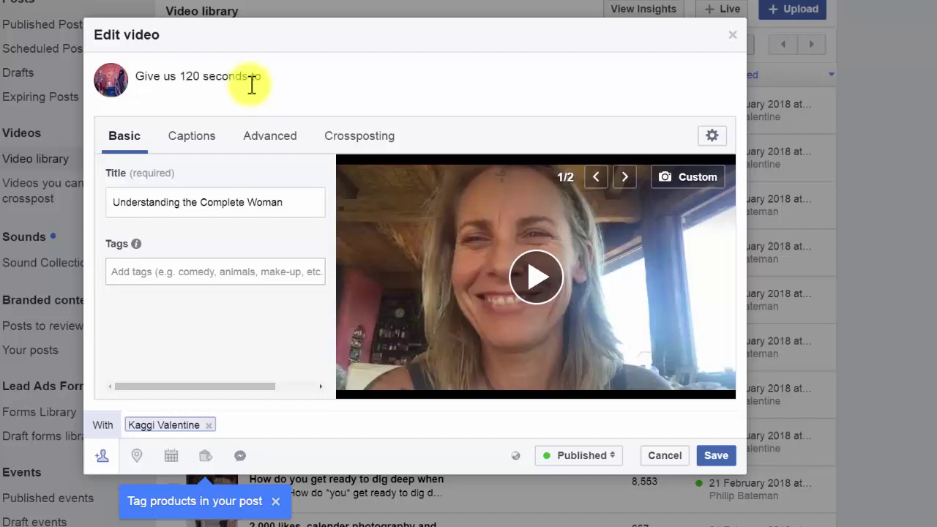
key("ctrl+a")
key("Right")
type("learn baout t")
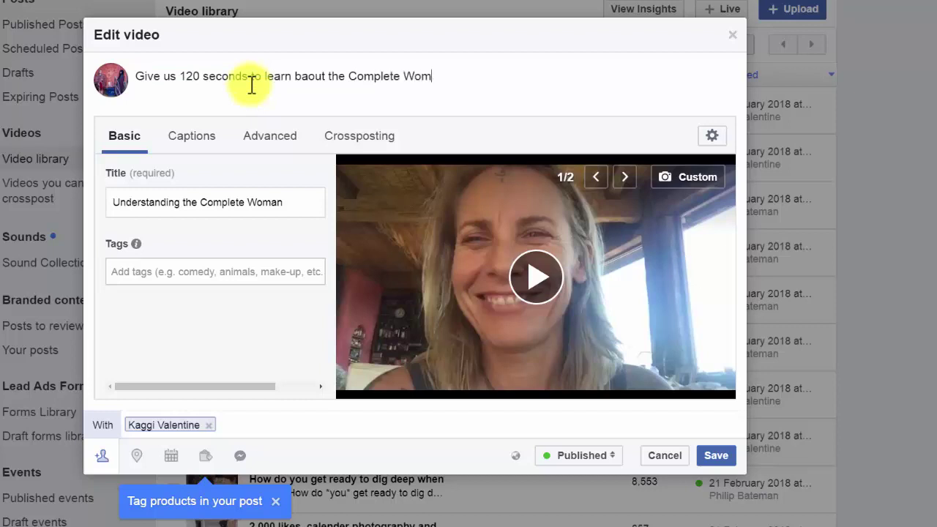
type("Have you got")
key("Delete")
key("Delete")
key("Delete")
key("Delete")
key("Delete")
key("Delete")
key("Delete")
key("Delete")
key("Delete")
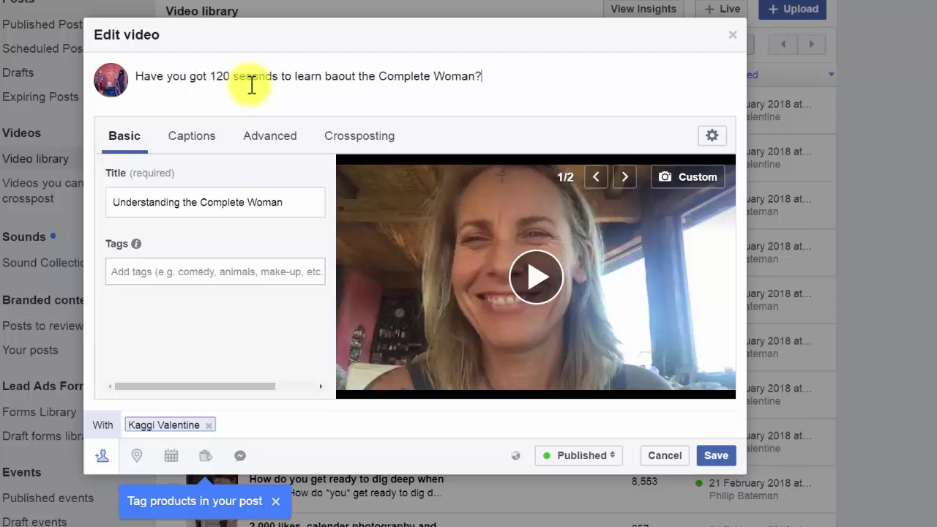
key("BackSpace")
key("BackSpace")
type("ab")
Save the title, tag and description, then reopen the video at its Captions settings.
left_click(718, 456)
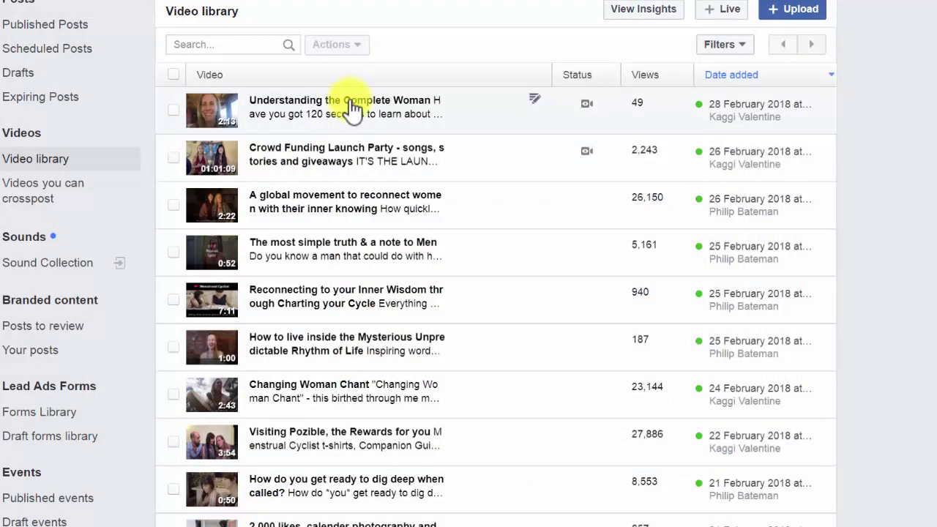
left_click(535, 101)
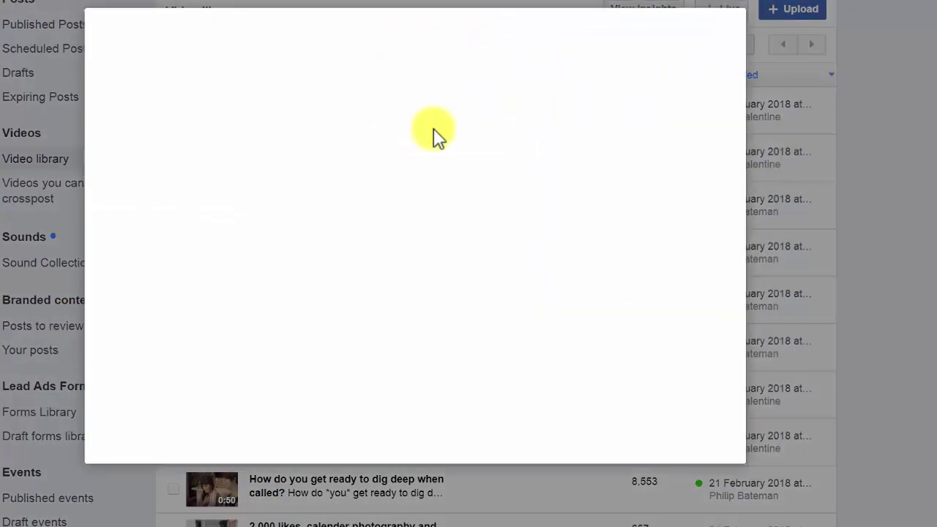
left_click(197, 128)
left_click(249, 180)
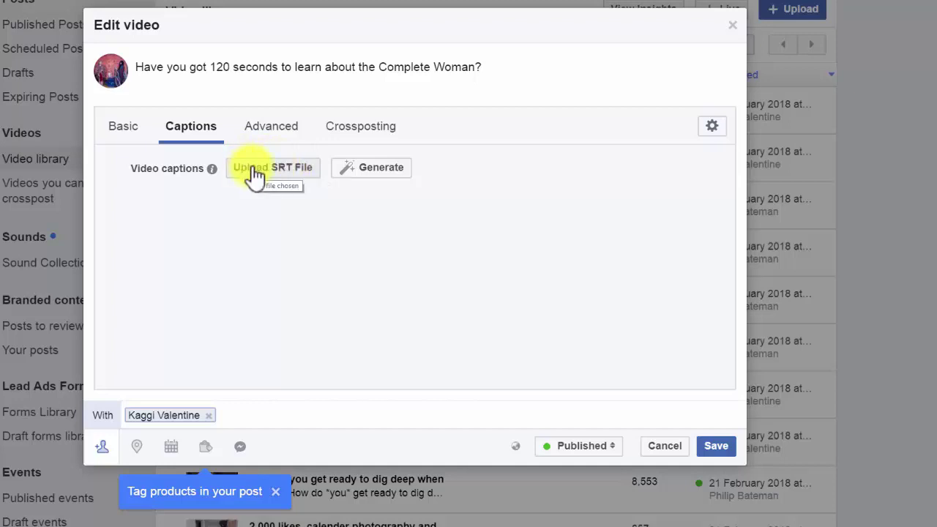
Auto-generate captions and delete the misheard 'possible camp in' from the second caption.
left_click(373, 174)
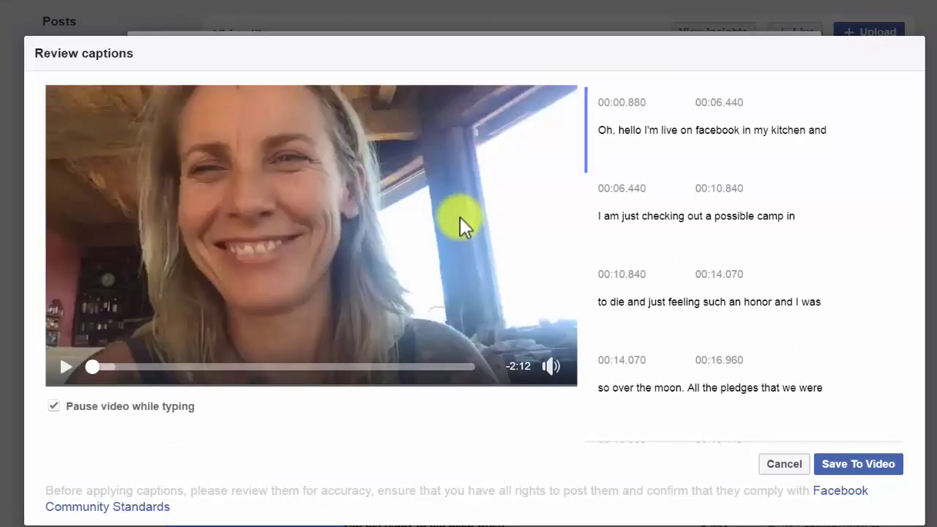
left_click(643, 144)
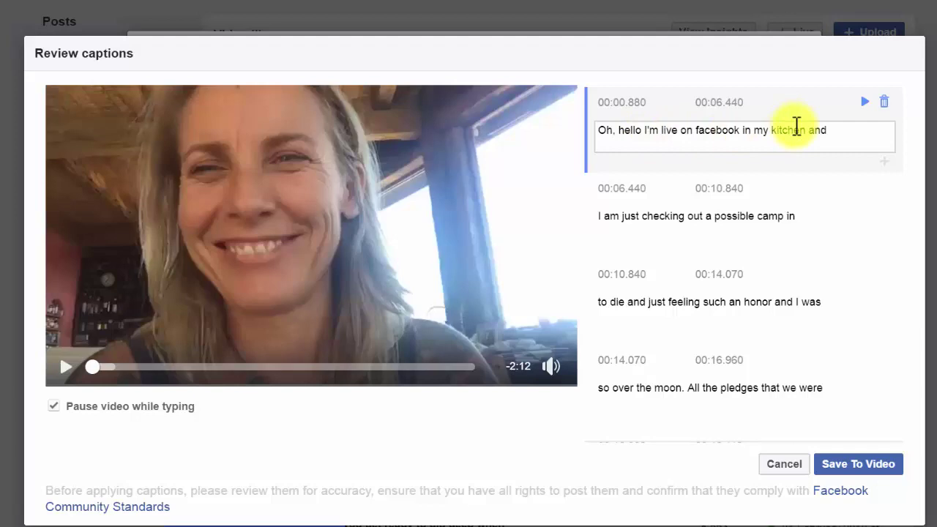
left_click(865, 104)
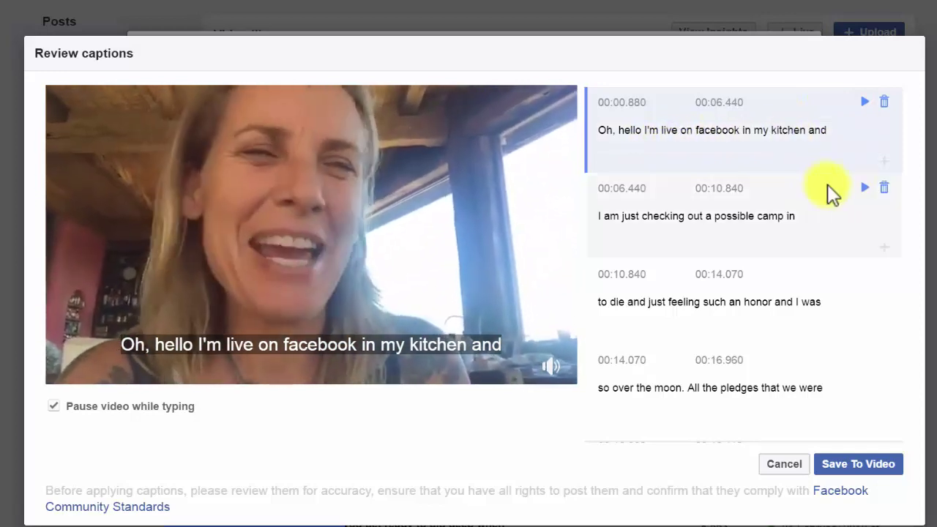
left_click(863, 190)
left_click(666, 225)
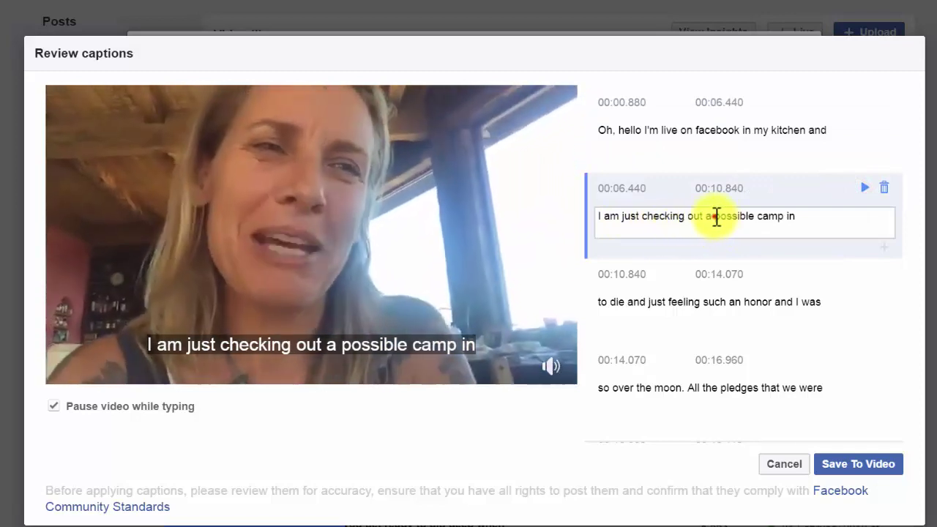
left_click_drag(714, 216, 830, 218)
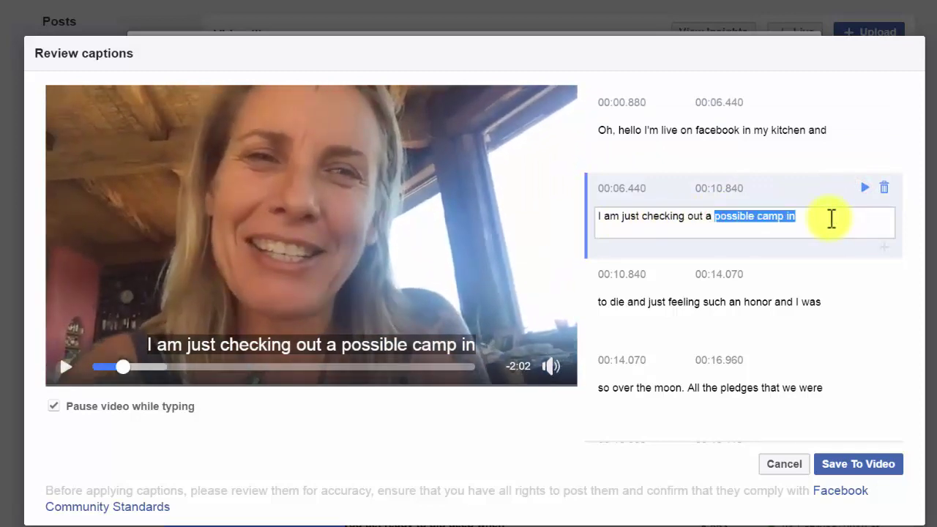
key("BackSpace")
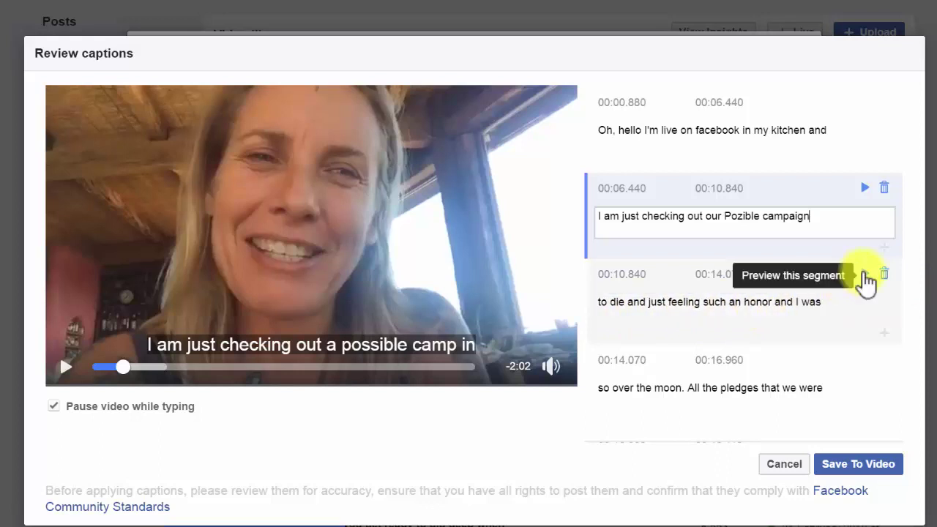
Start the third caption with 'today' and replace 'such an honor and I was' with 'so'.
left_click(864, 272)
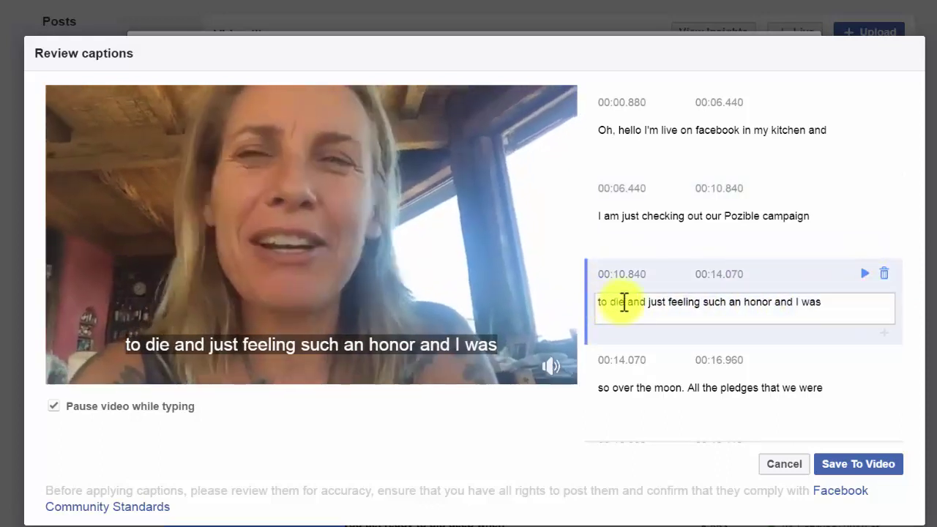
left_click_drag(621, 302, 592, 312)
key("BackSpace")
type("to")
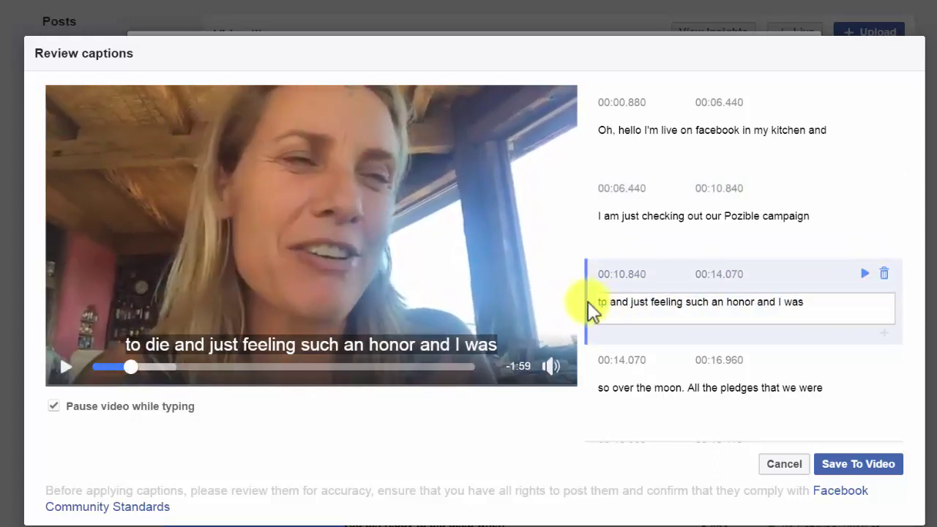
type("day")
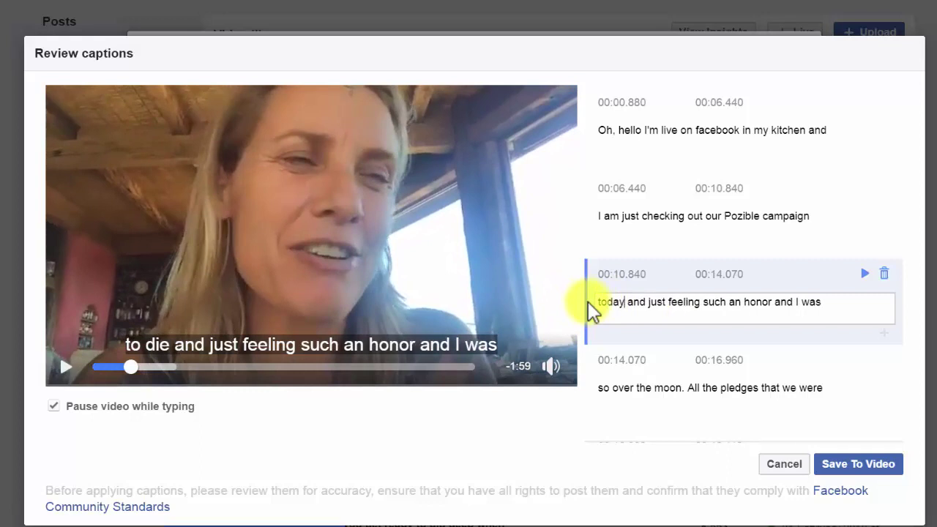
left_click(867, 274)
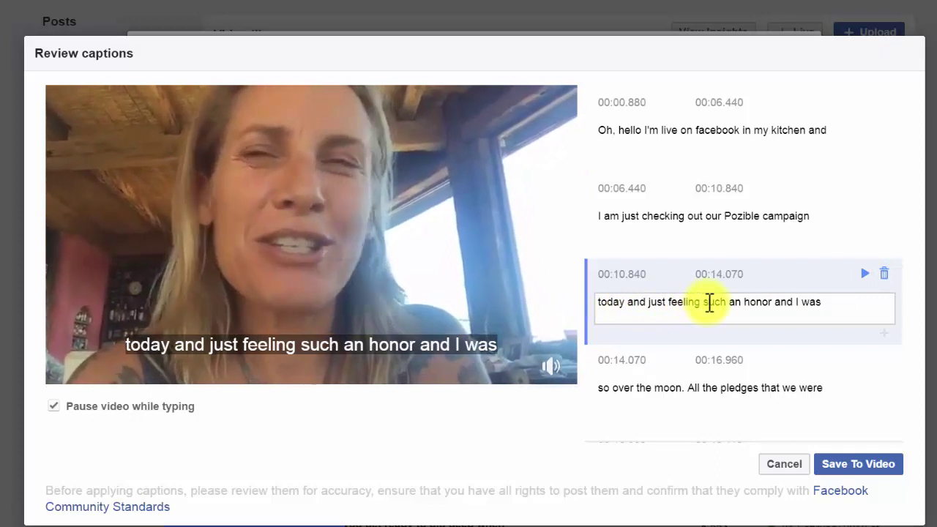
left_click_drag(704, 303, 860, 313)
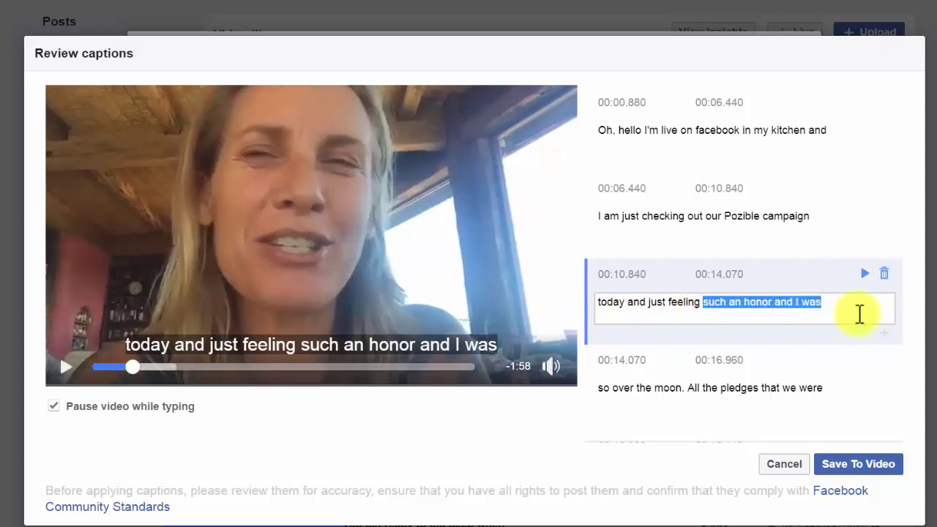
type("so.. Sh'ana")
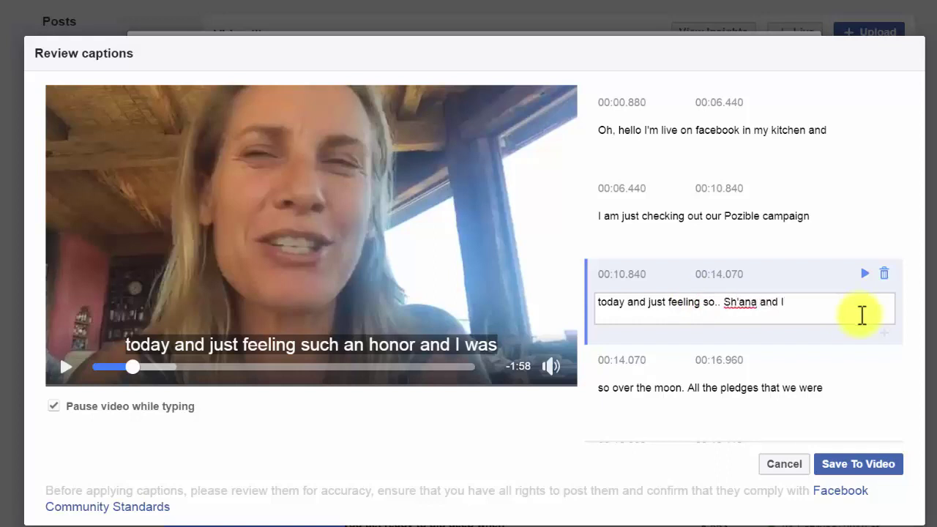
left_click(865, 360)
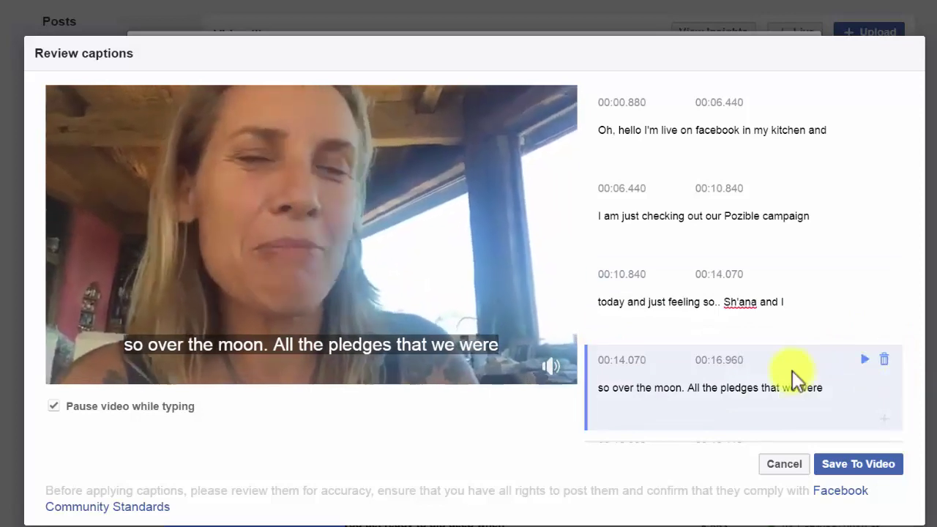
Replace 'just feeling so..' in the third caption with 'are'.
left_click(806, 303)
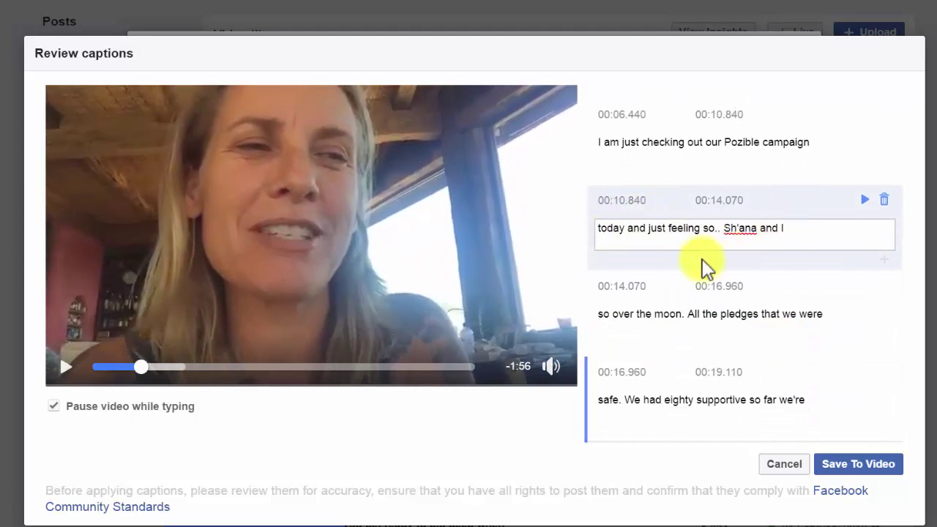
left_click(604, 314)
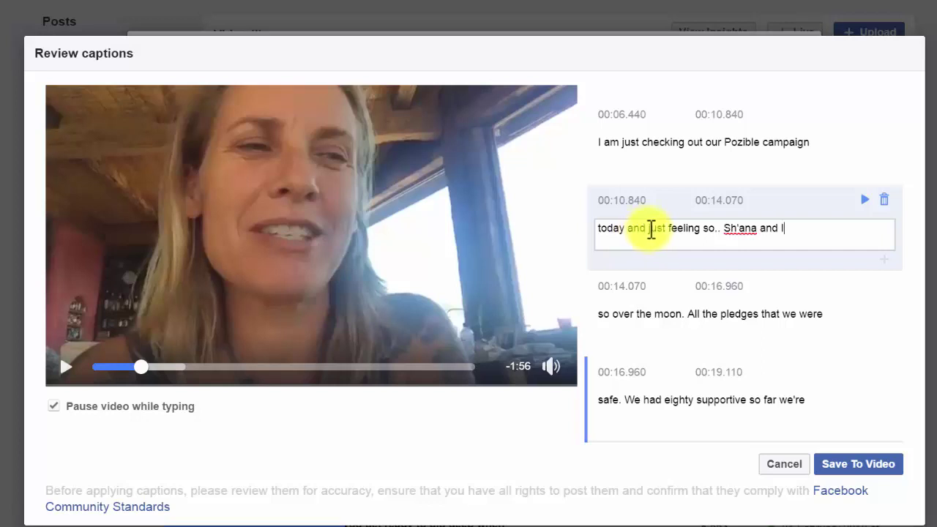
left_click_drag(648, 230, 725, 229)
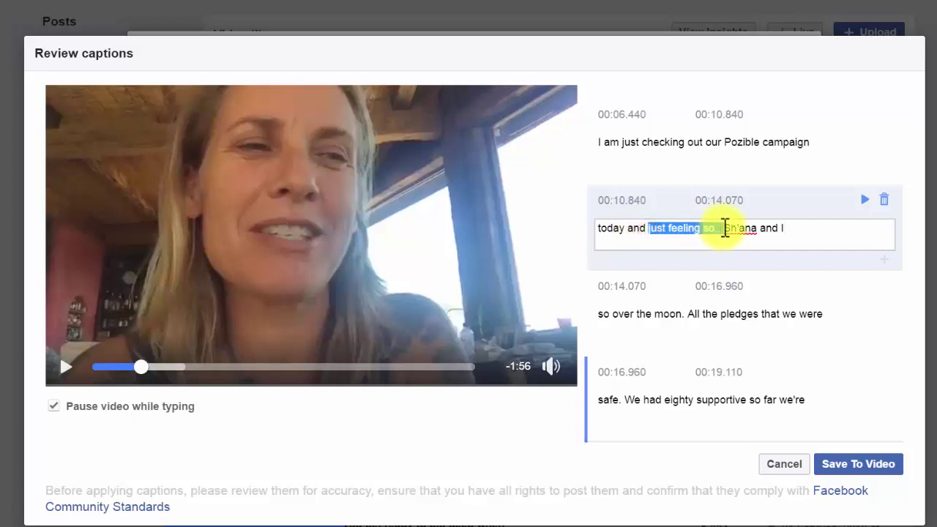
key("BackSpace")
type("are")
Insert 'with' in the fourth caption and change its final 'were' to 'received'.
left_click(623, 314)
left_click(681, 313)
type("with a")
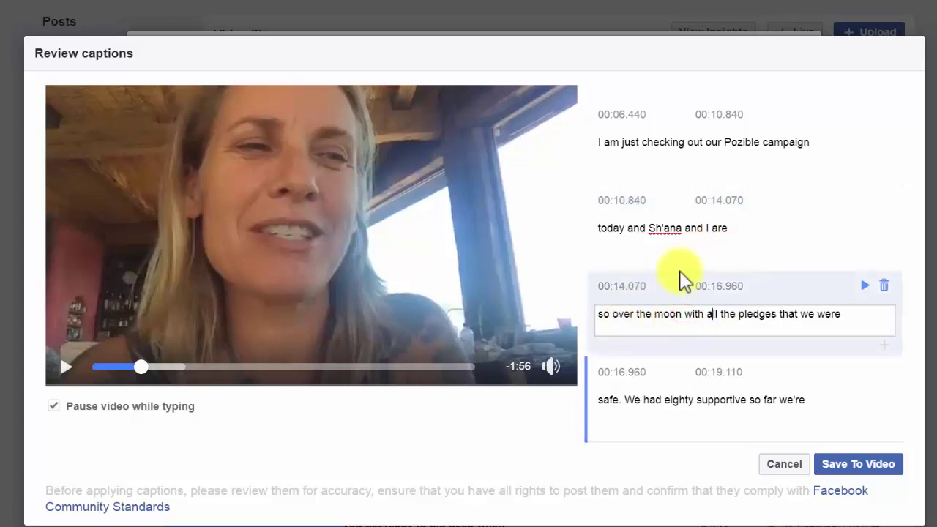
left_click(865, 286)
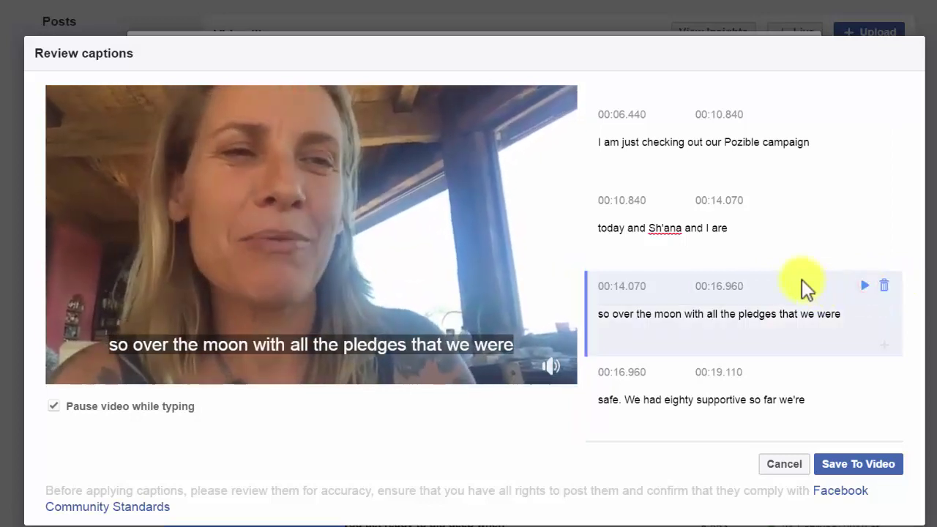
left_click(805, 315)
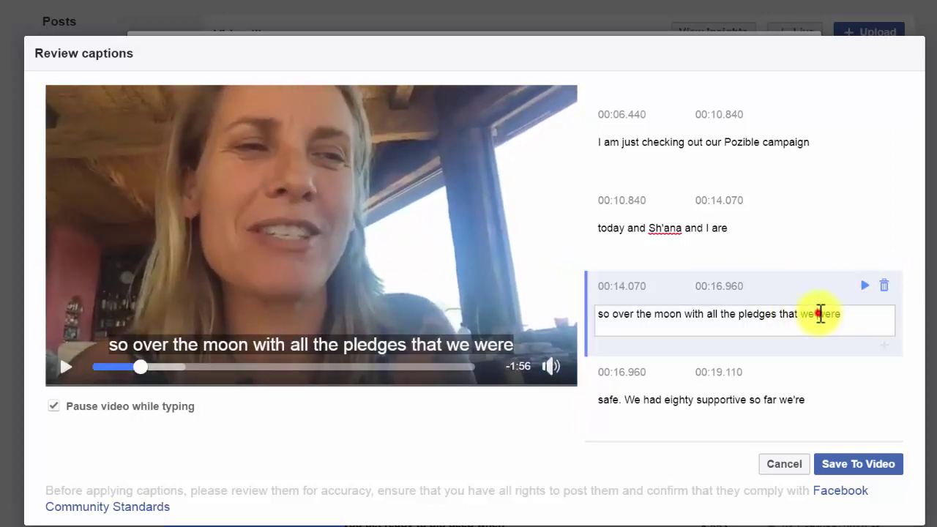
left_click_drag(820, 313, 856, 313)
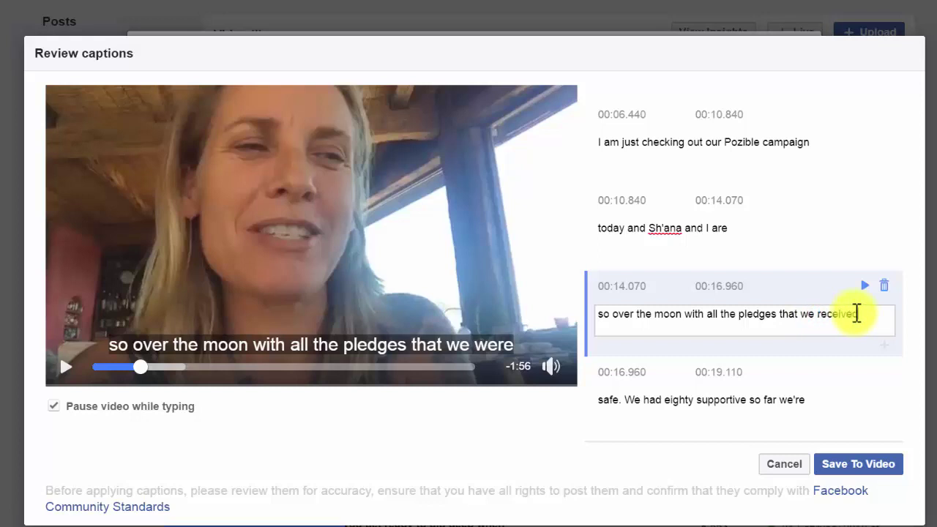
left_click(664, 229)
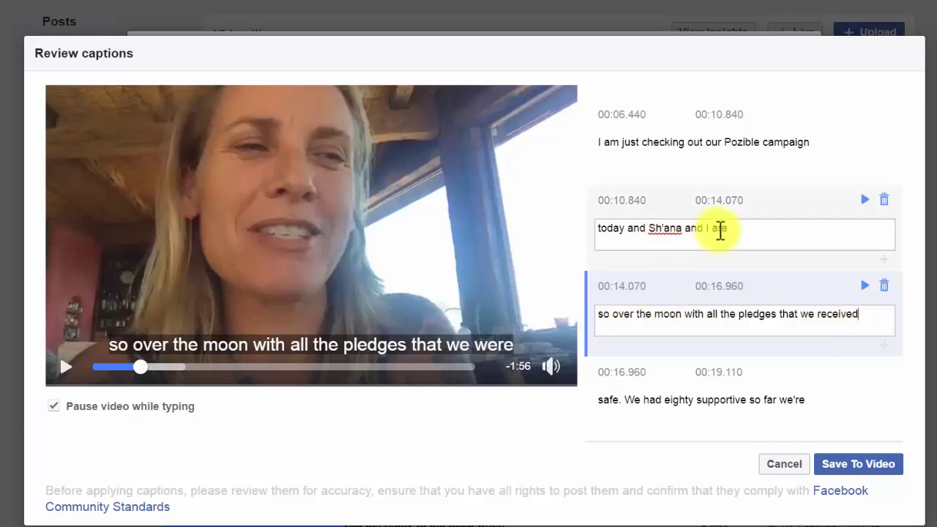
left_click_drag(647, 227, 680, 226)
left_click(654, 257)
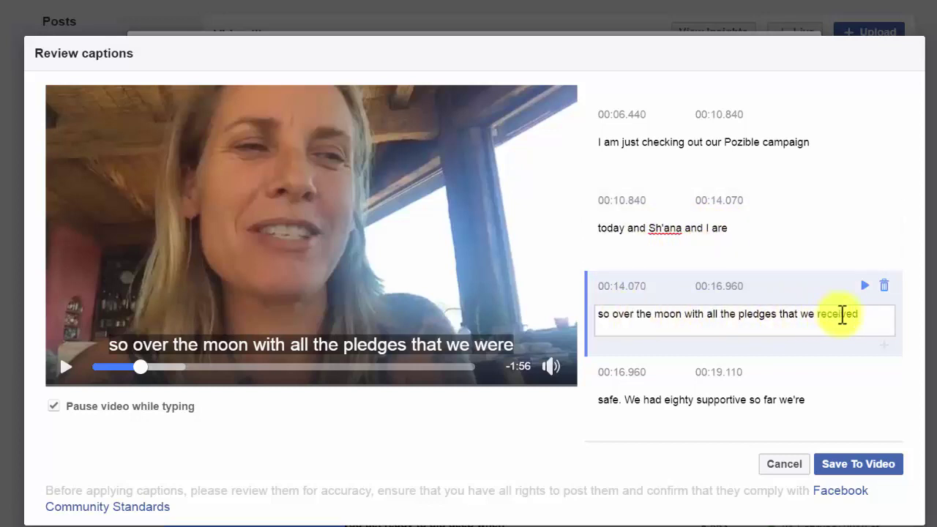
Retype the fifth caption as 'We've had eighty supporters so far'.
left_click(865, 372)
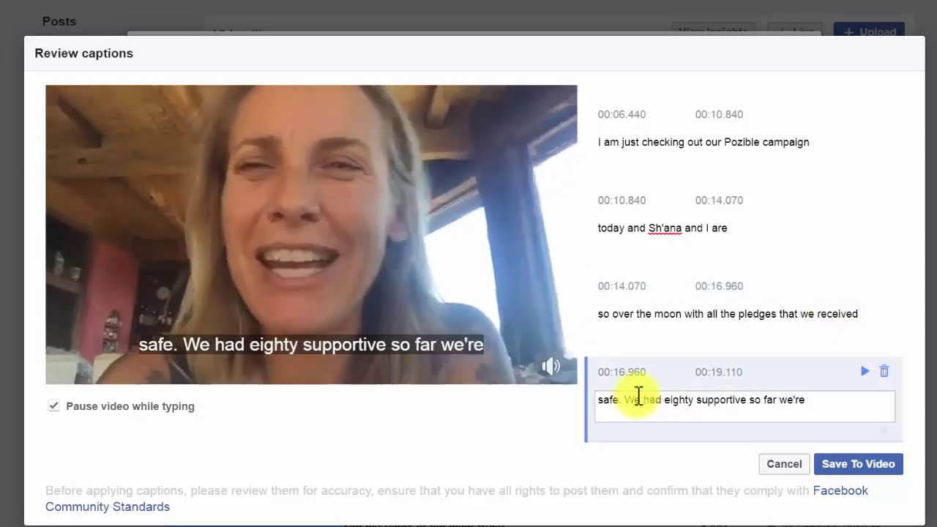
left_click_drag(627, 399, 575, 403)
type("We")
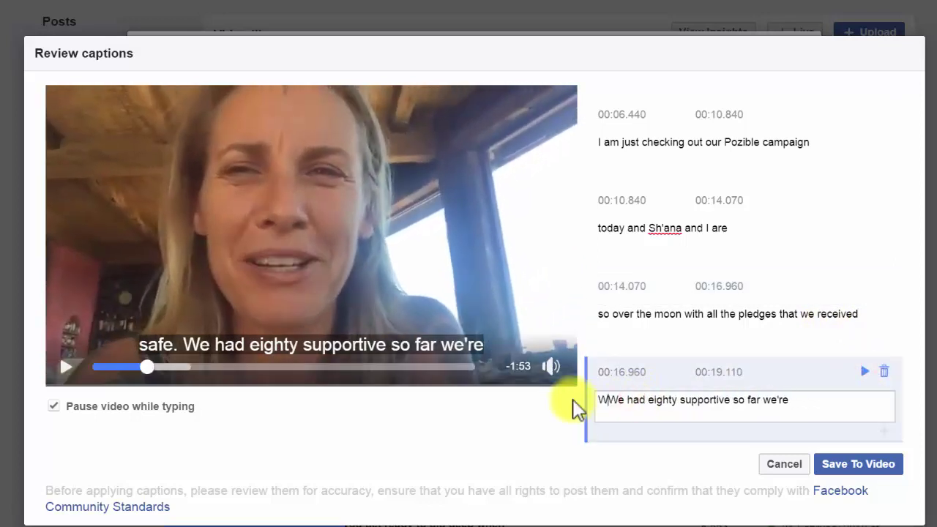
type("'ve h")
key("BackSpace")
key("BackSpace")
key("BackSpace")
key("BackSpace")
key("BackSpace")
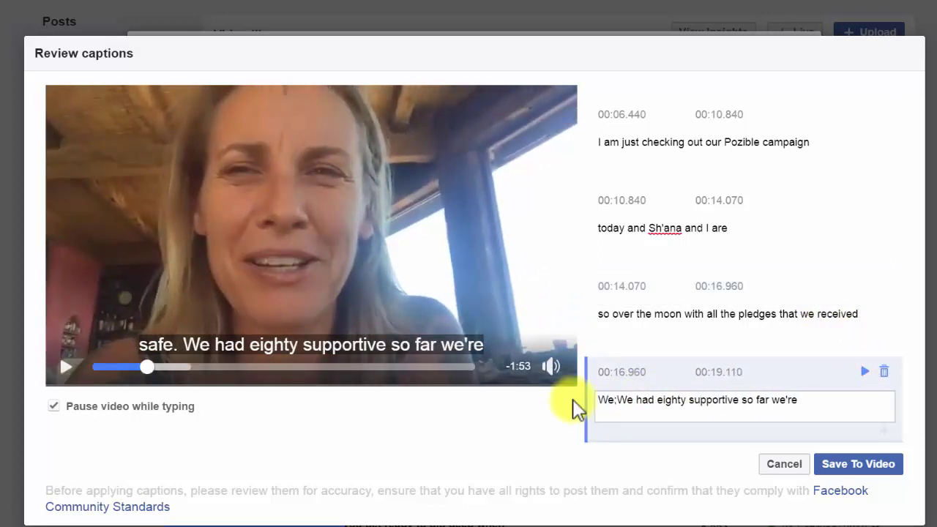
type("'ve ")
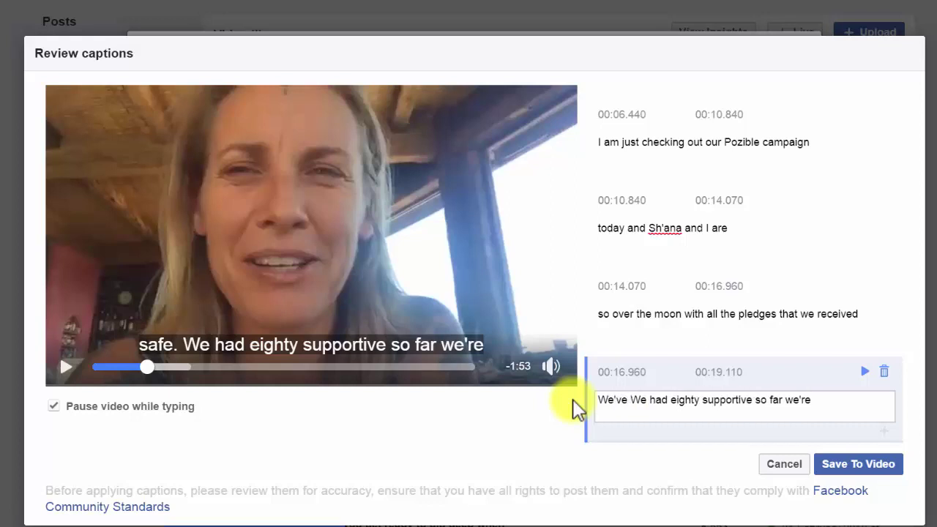
type("had eighty supp")
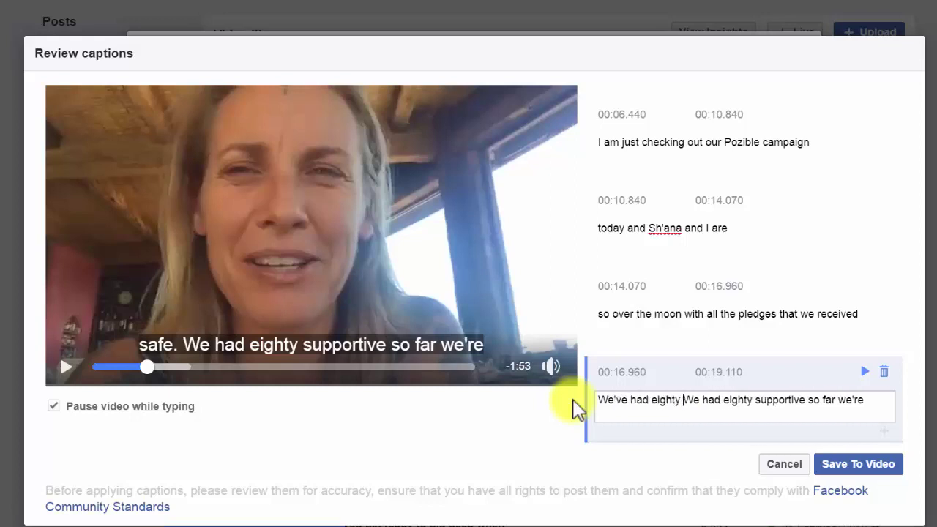
type("orters so far")
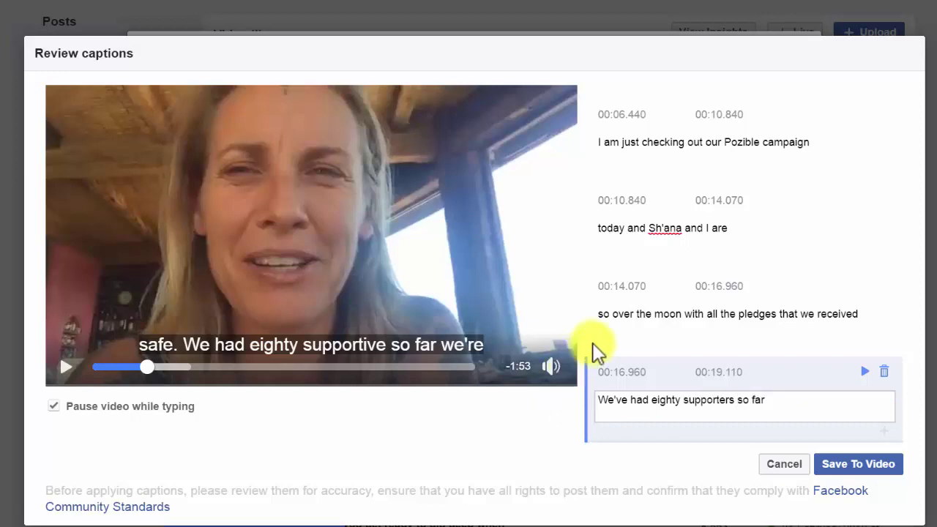
Scroll the caption list and open the 'isn't the theme for each moon um' caption.
scroll(722, 326, "down", 9)
scroll(721, 322, "down", 20)
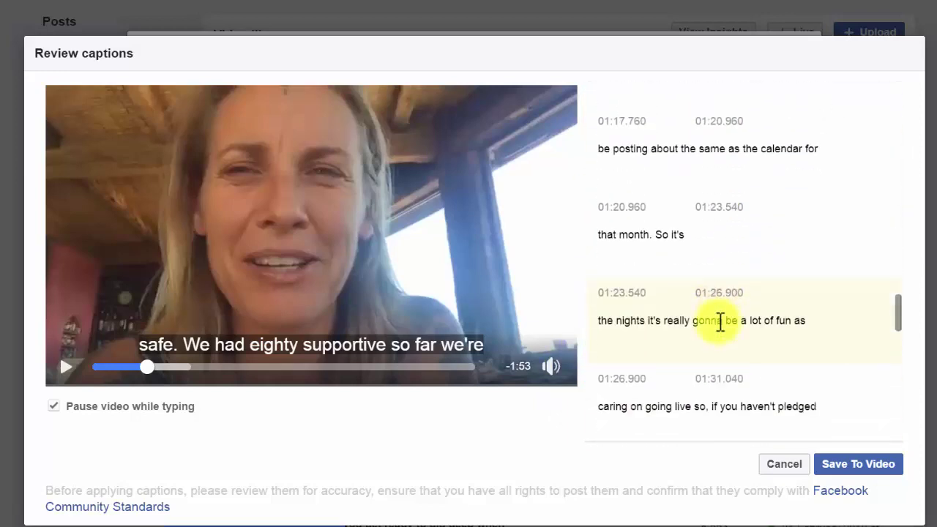
scroll(721, 322, "down", 1)
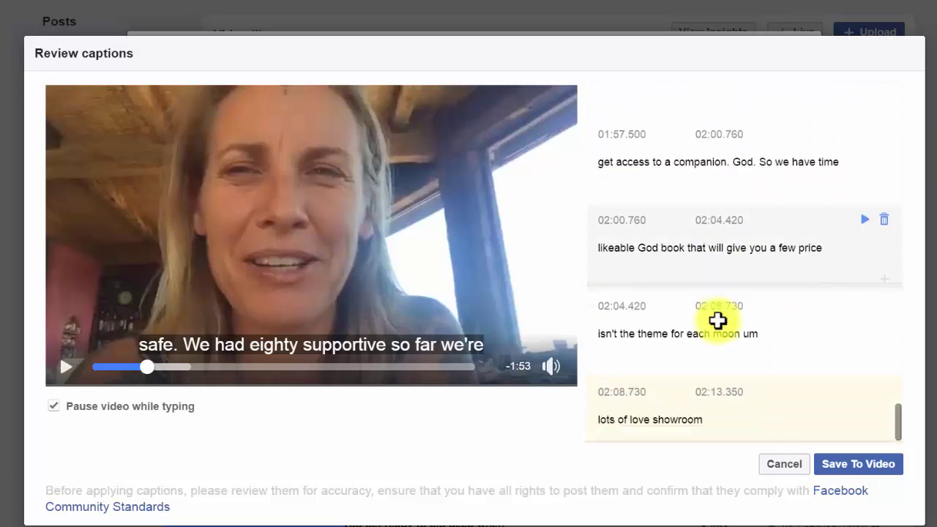
left_click(720, 323)
scroll(720, 322, "up", 5)
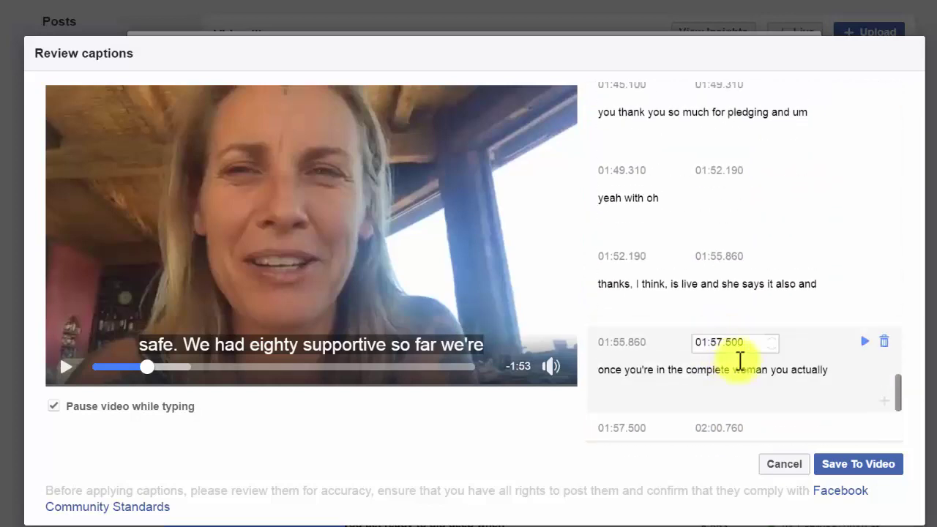
scroll(782, 306, "up", 20)
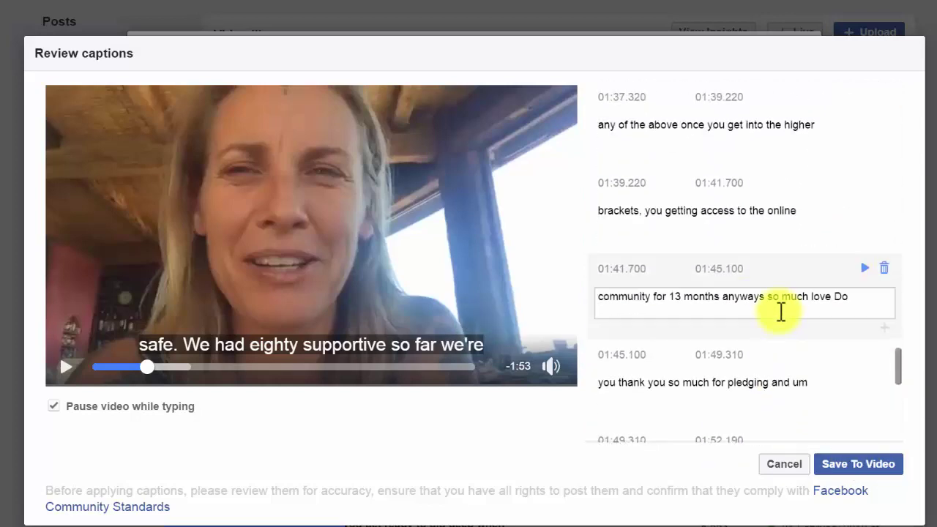